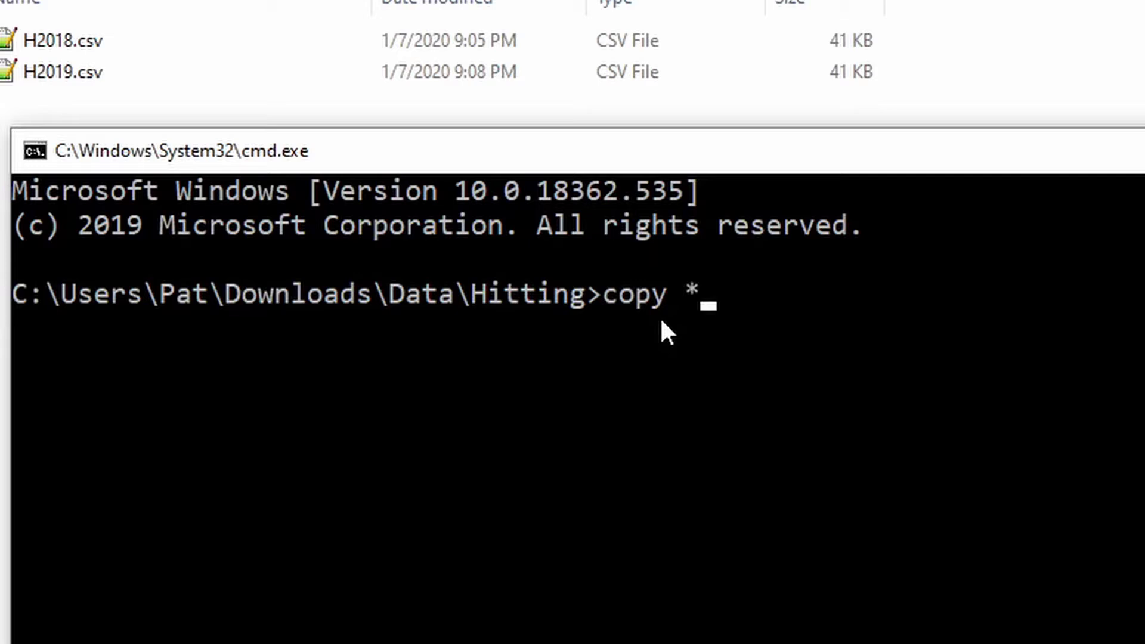
Step: Merge all CSV files in the Hitting folder into one file by running copy *.csv Hitting.csv
text(v)
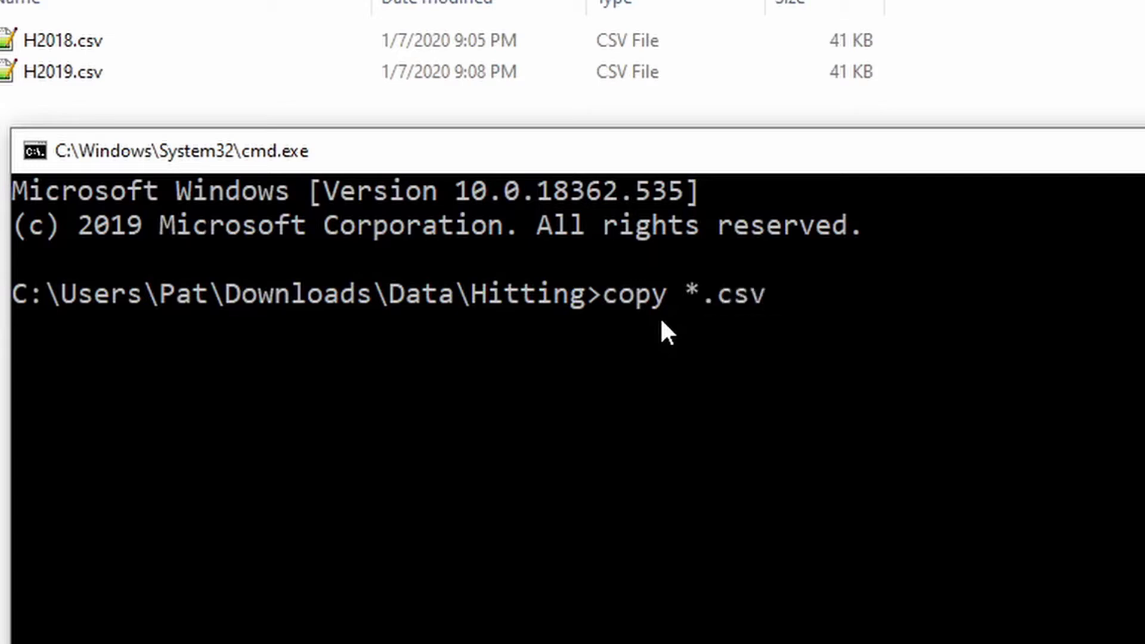
text( Hitti)
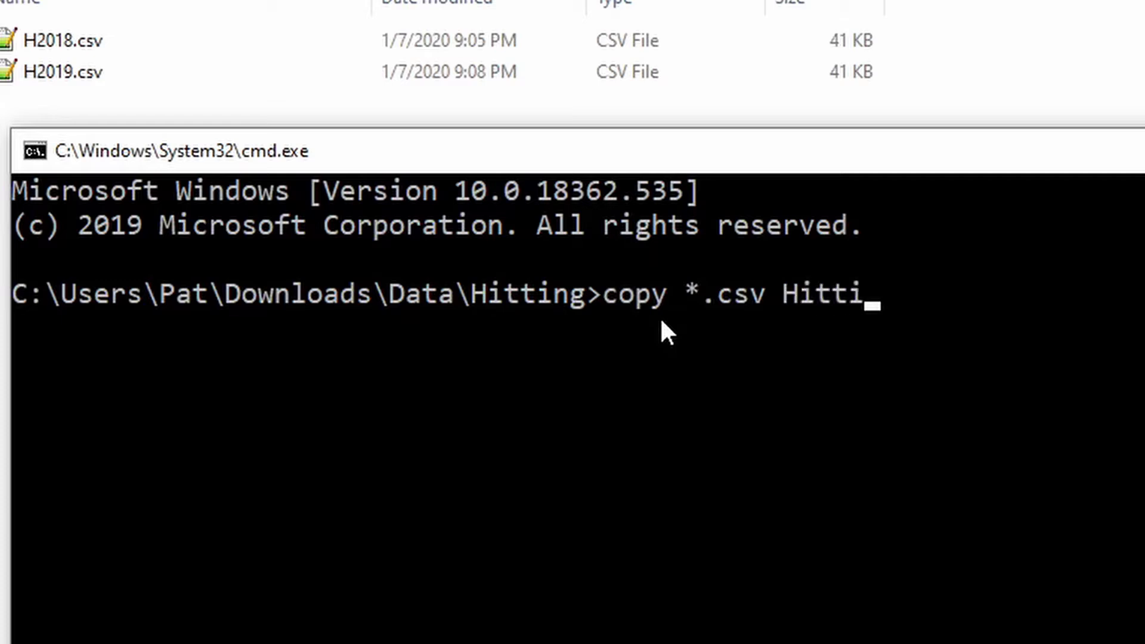
text(ng.csv)
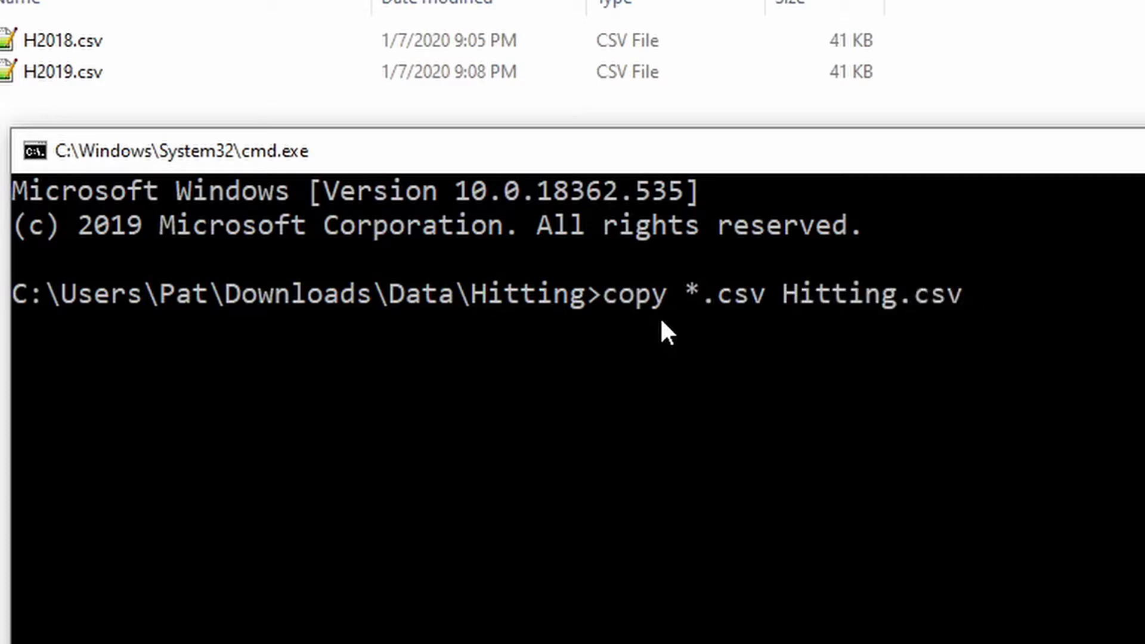
key(Return)
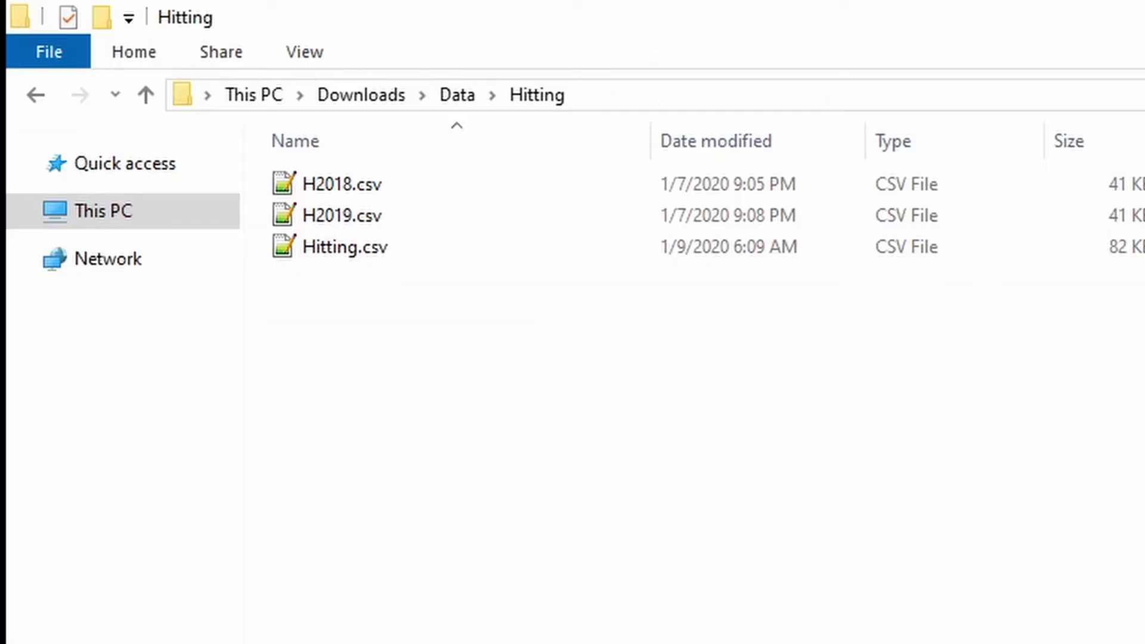
Step: Go to the Pitching folder inside Data and open a command prompt in it
click(461, 95)
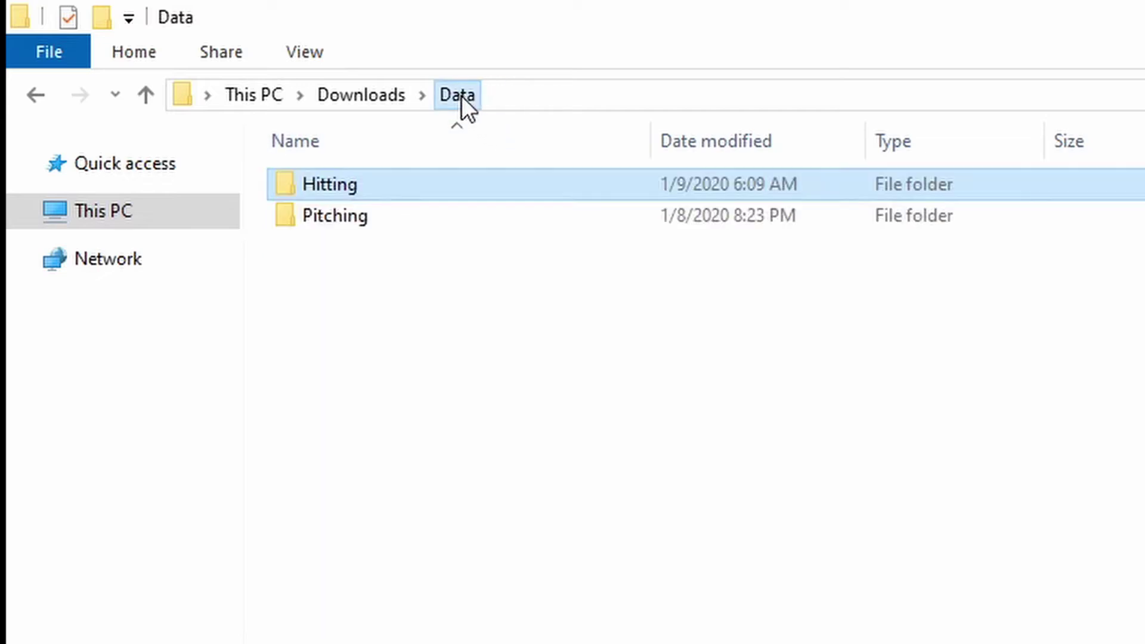
double_click(334, 216)
click(679, 87)
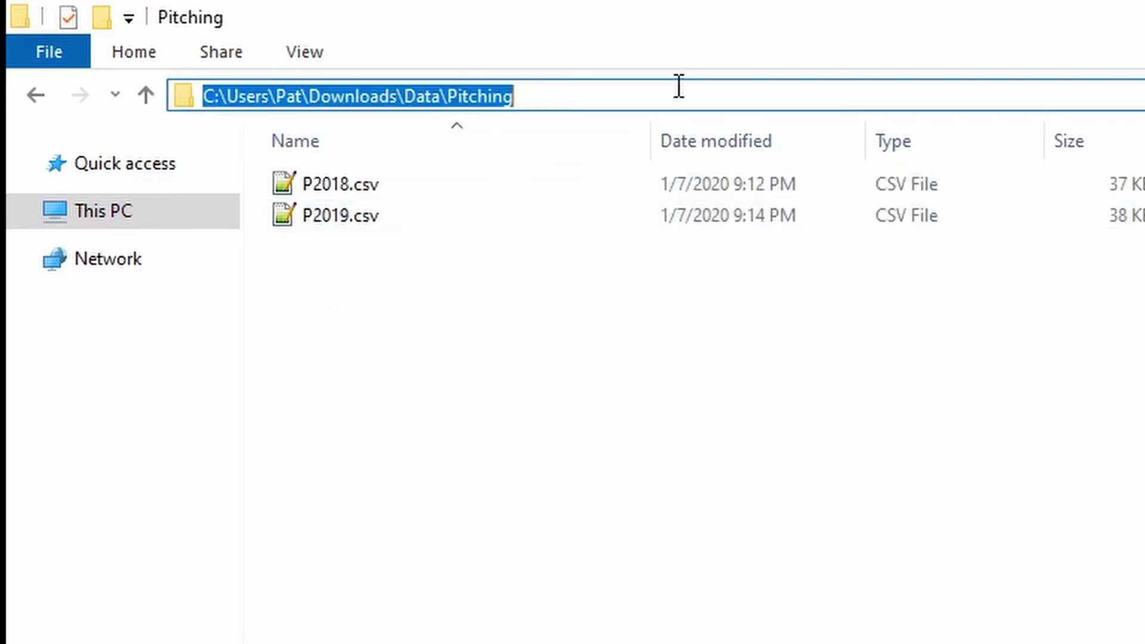
text(cmd)
key(Return)
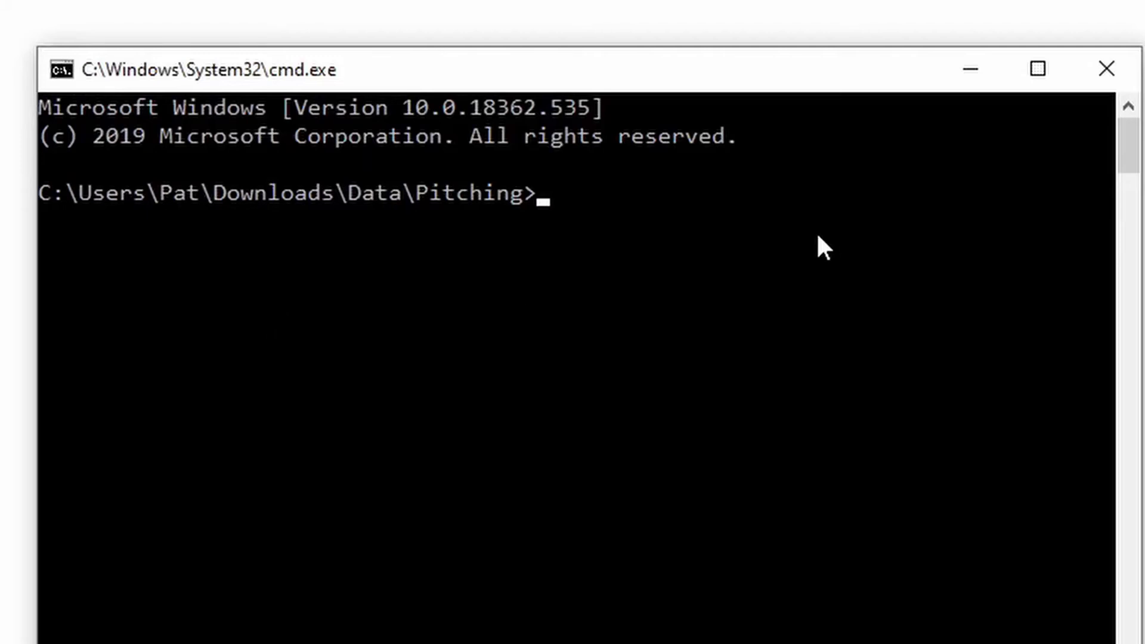
Step: Combine all CSV files in the Pitching folder by running copy *.csv Pitching.csv
text(copy *)
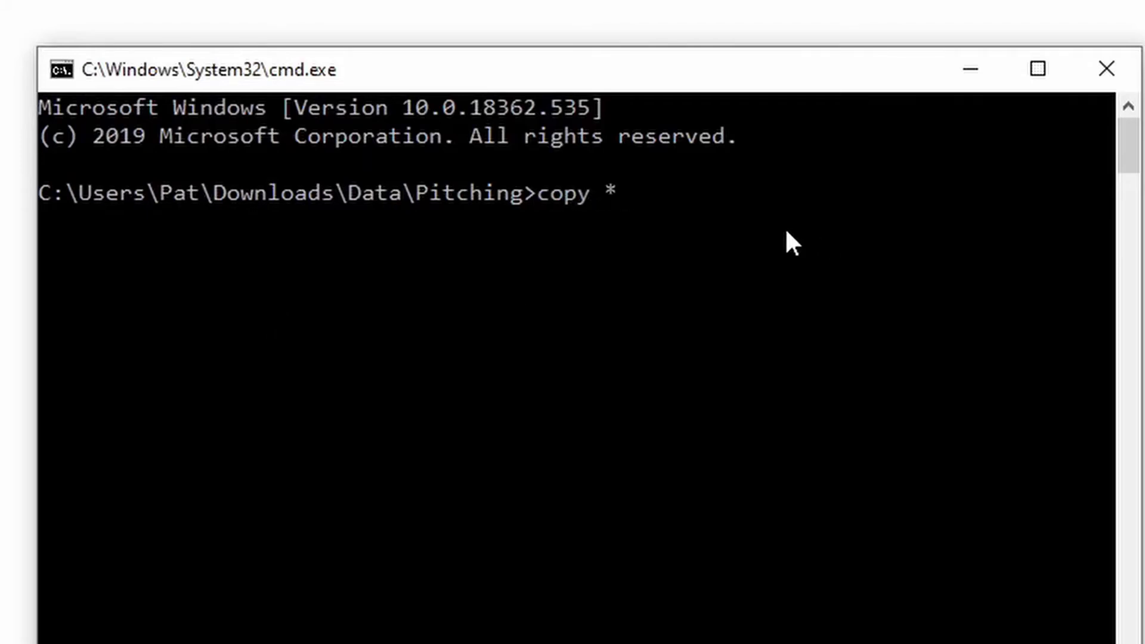
text(.csv Pitching.csv)
key(Return)
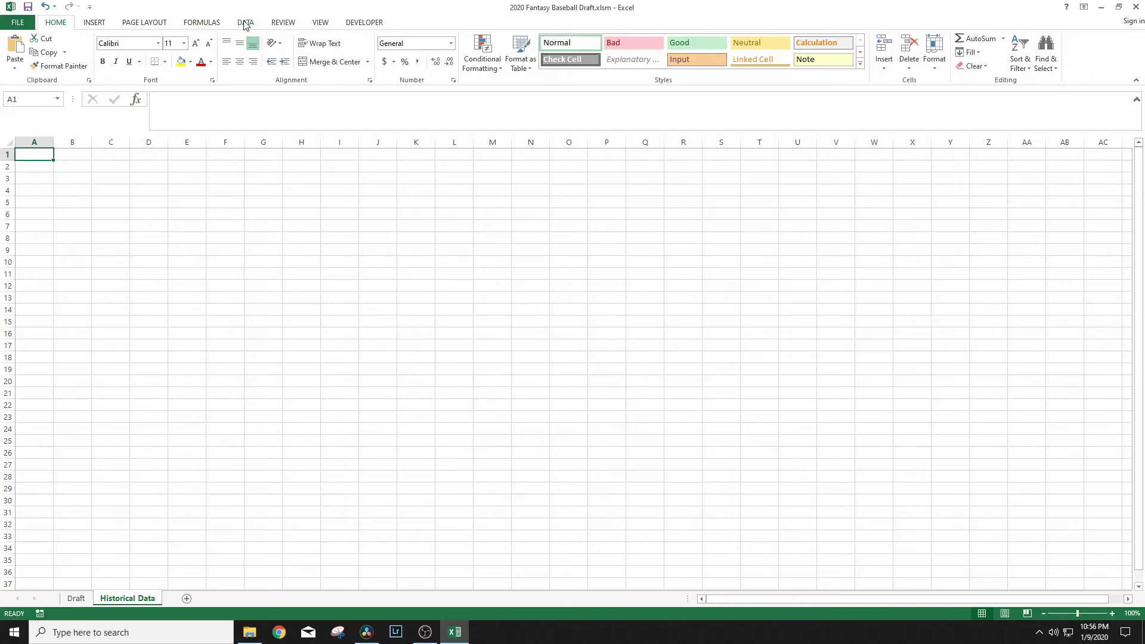
Step: In Excel, begin a Microsoft Query import on the empty Historical Data sheet using the CSV data source
click(245, 24)
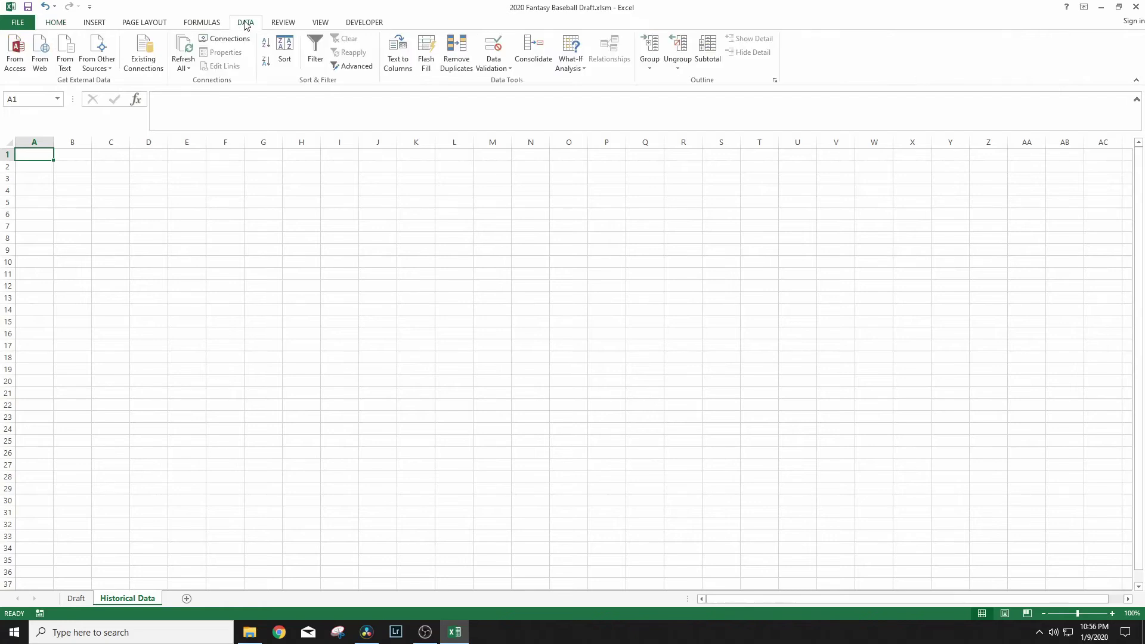
click(110, 55)
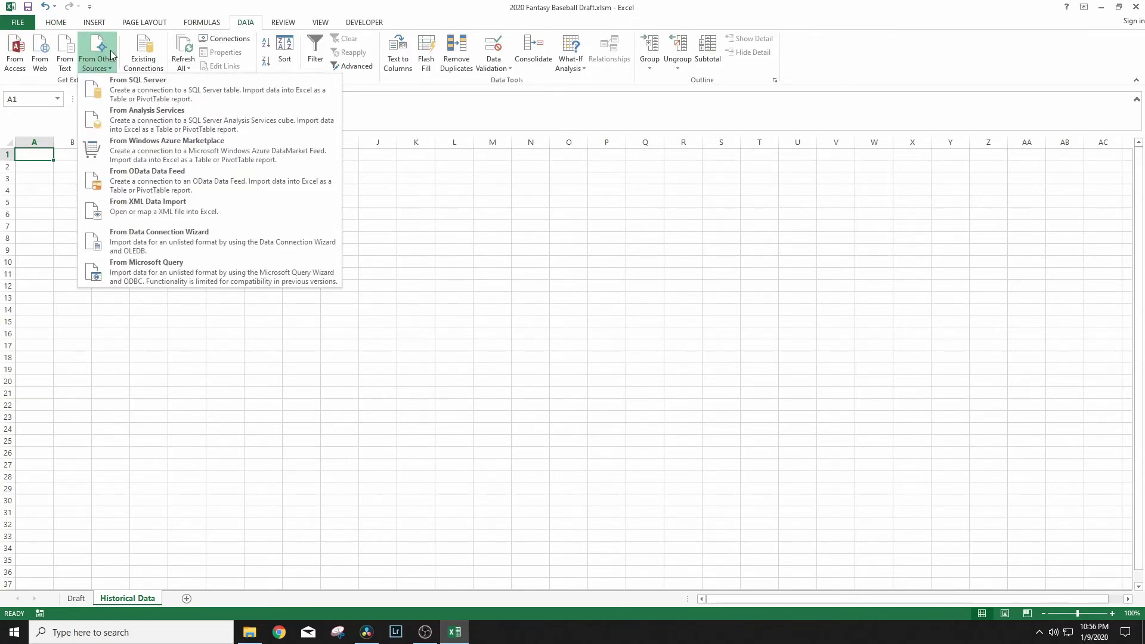
click(128, 263)
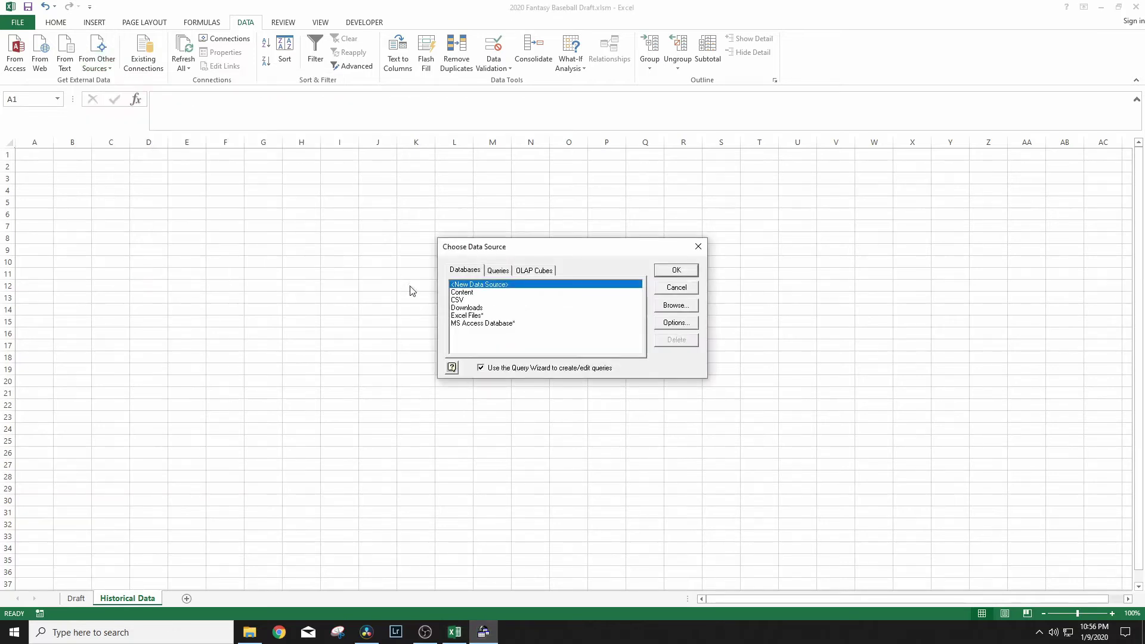
click(457, 300)
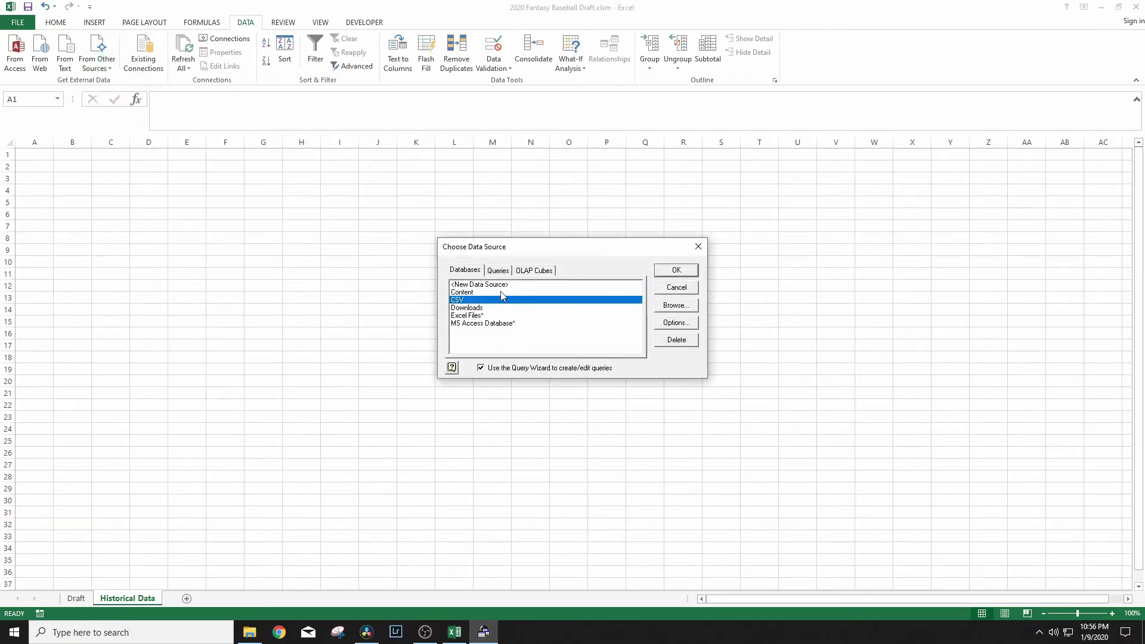
click(676, 271)
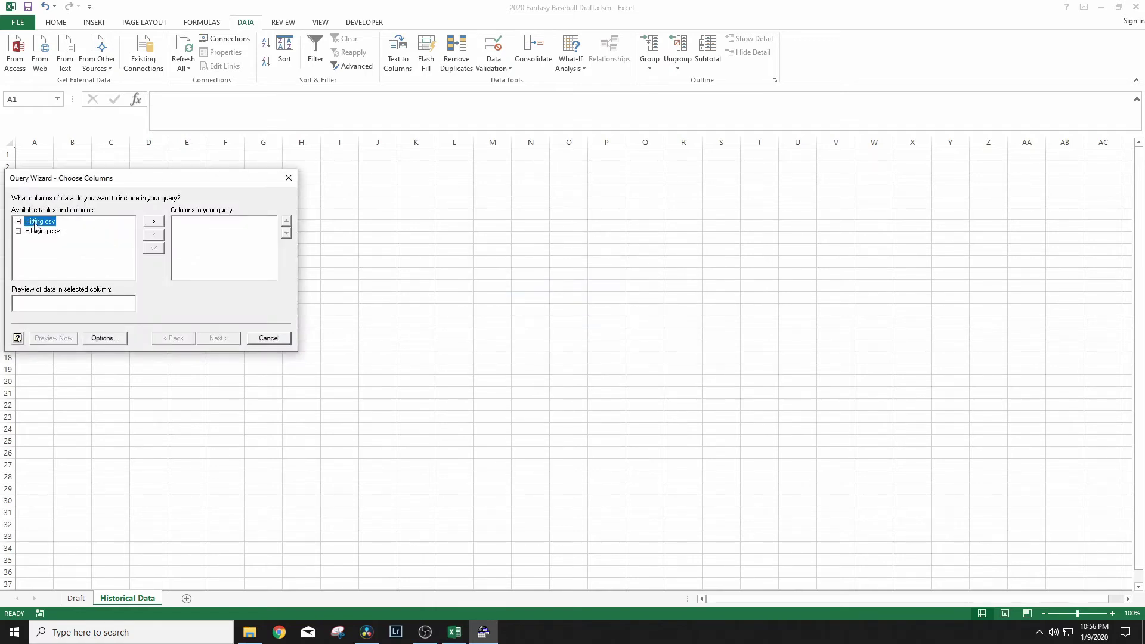
Step: Include all columns of Hitting.csv without filtering or sorting, and return the data as a table at cell A1
click(149, 221)
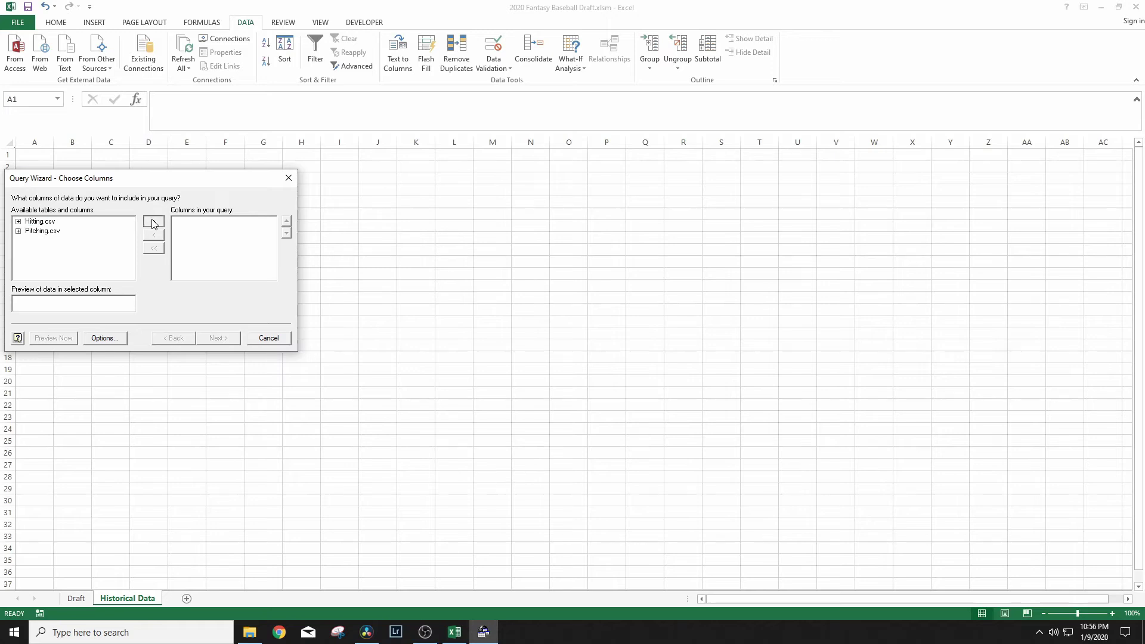
mouse_move(271, 237)
mouse_down()
mouse_move(275, 256)
mouse_move(273, 230)
mouse_up()
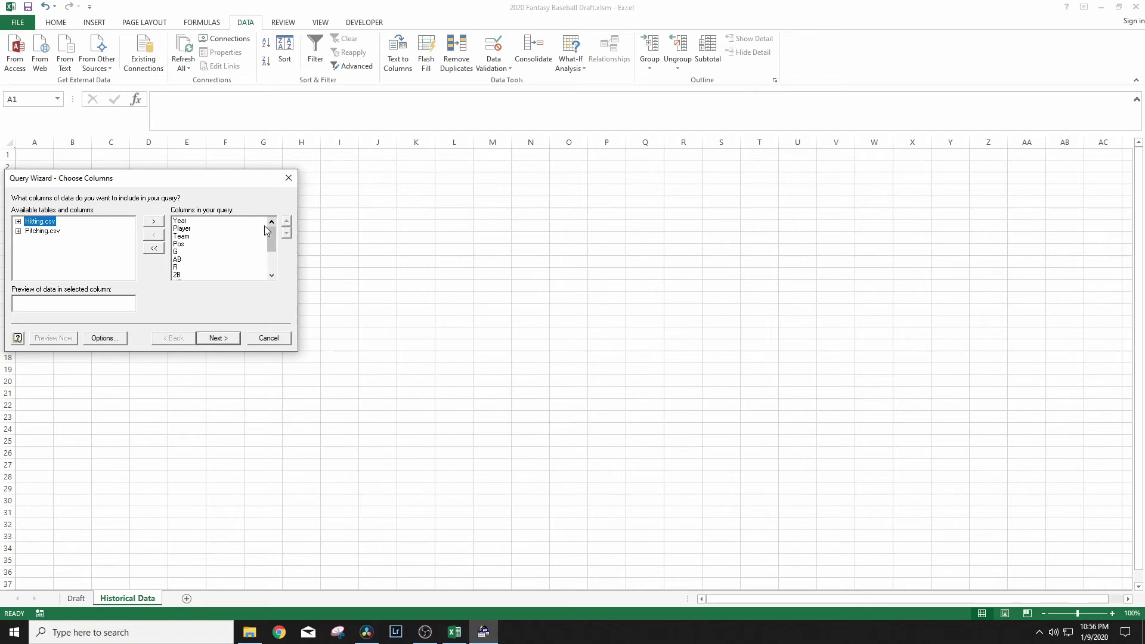
click(212, 339)
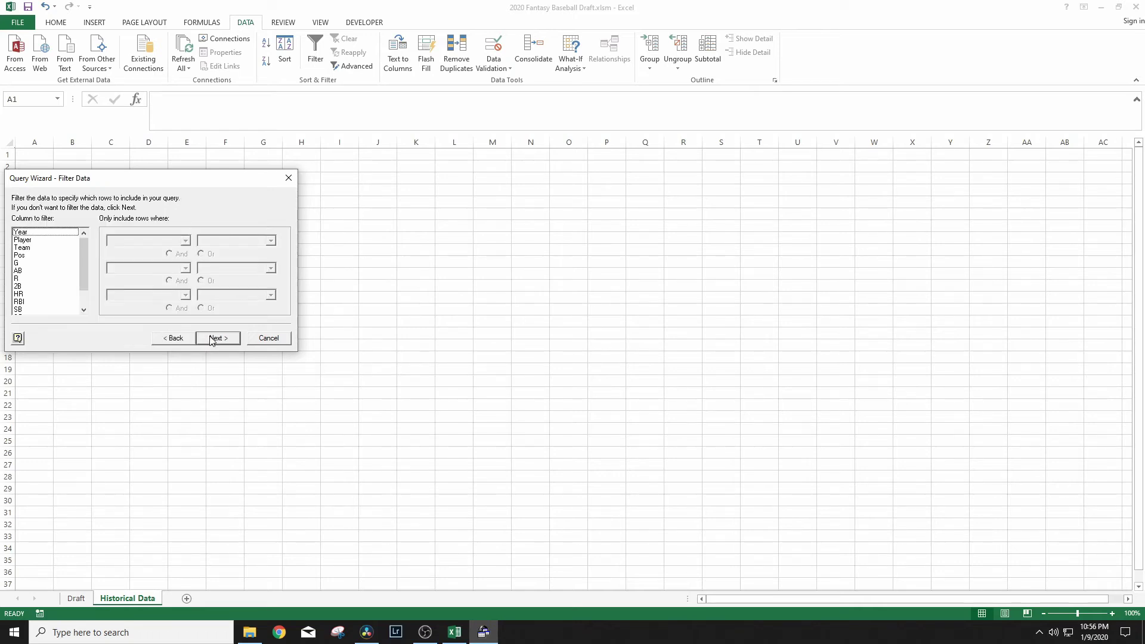
click(212, 338)
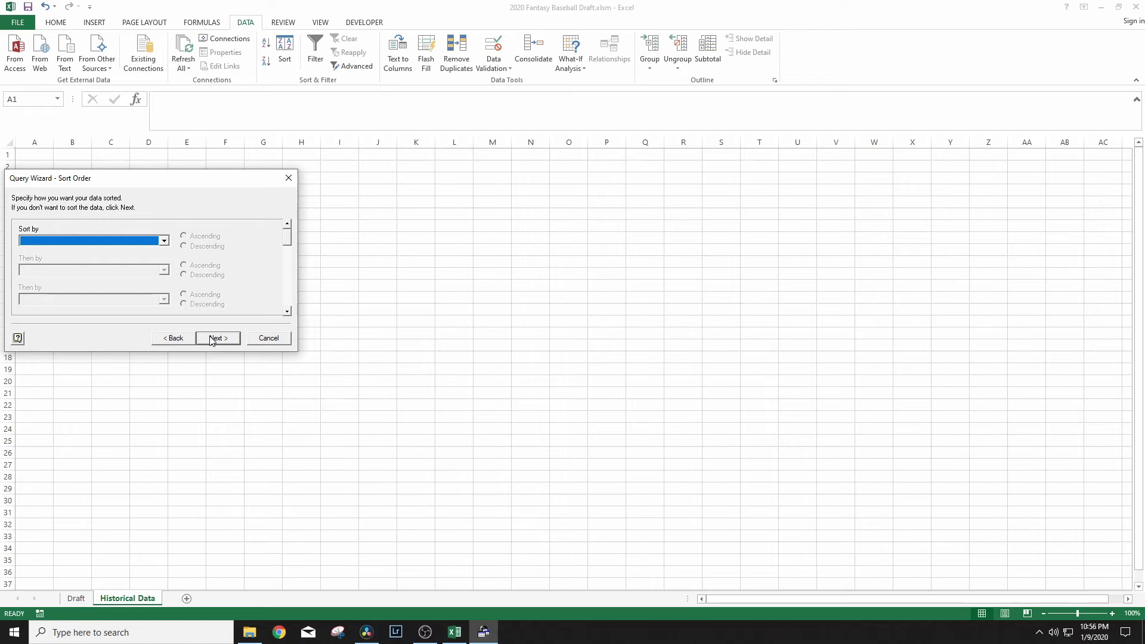
click(211, 339)
click(212, 339)
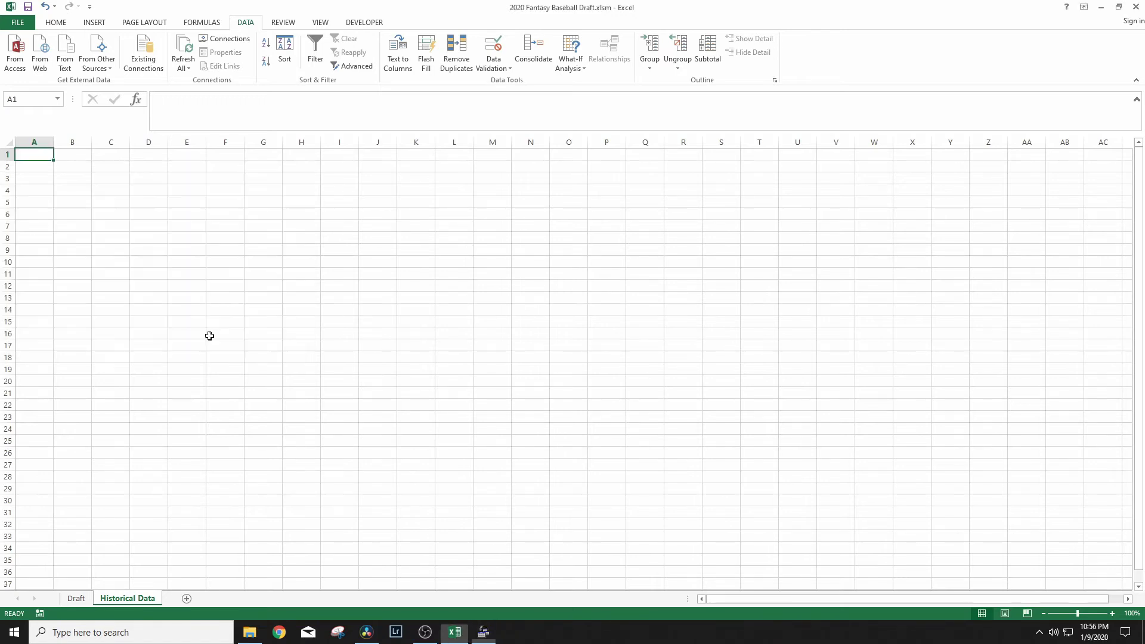
click(191, 370)
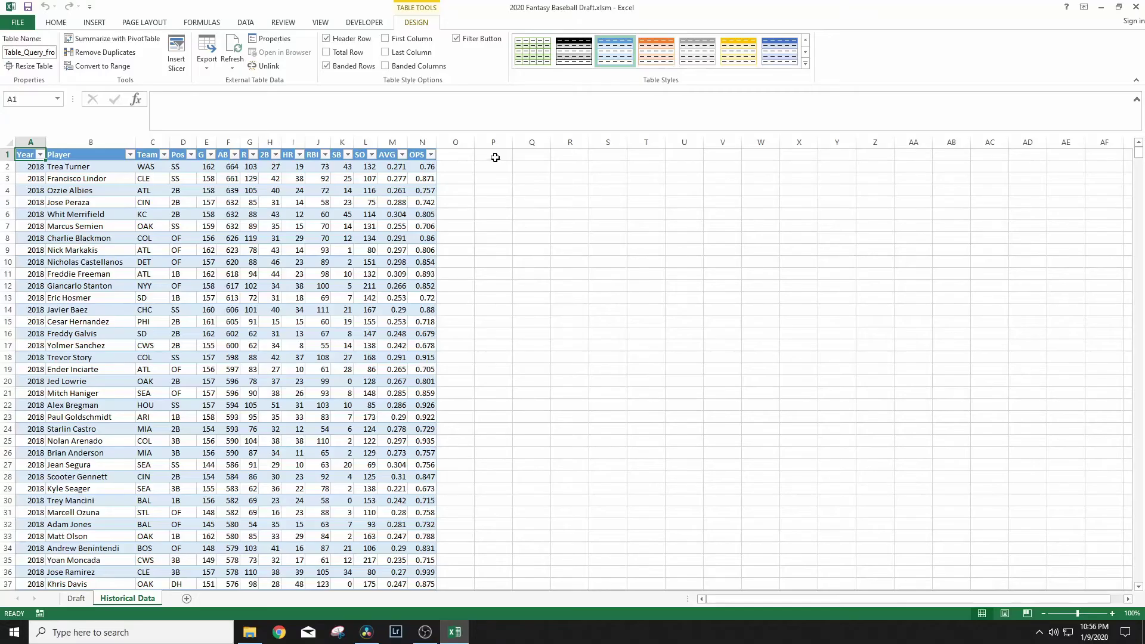
Step: Begin another Microsoft Query import at cell P1 using the CSV data source
click(495, 157)
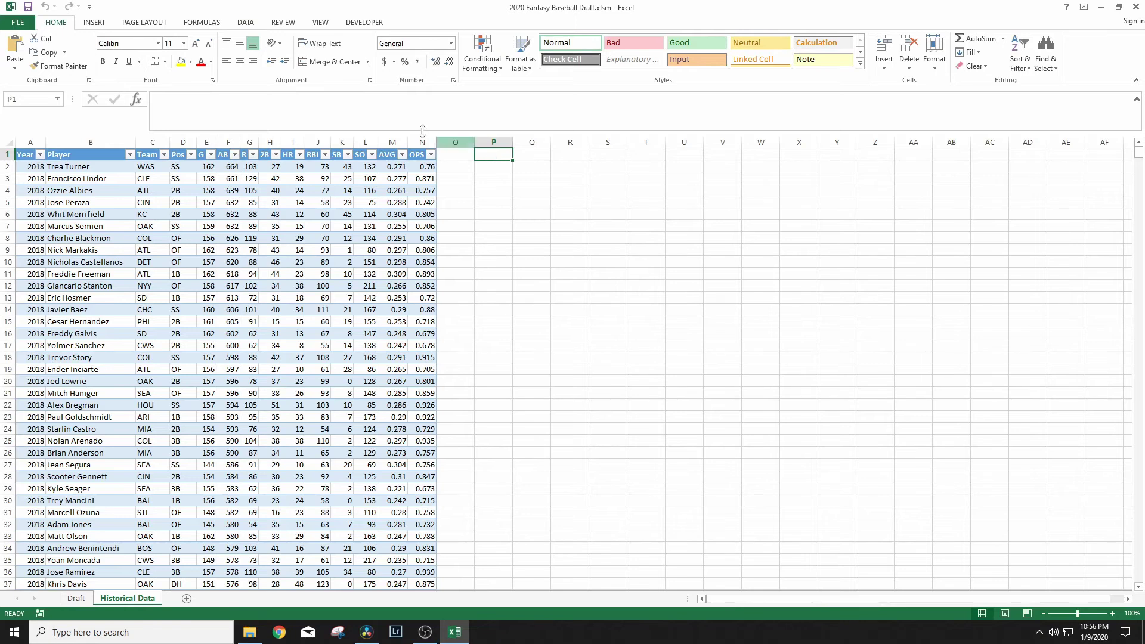
click(248, 23)
click(99, 48)
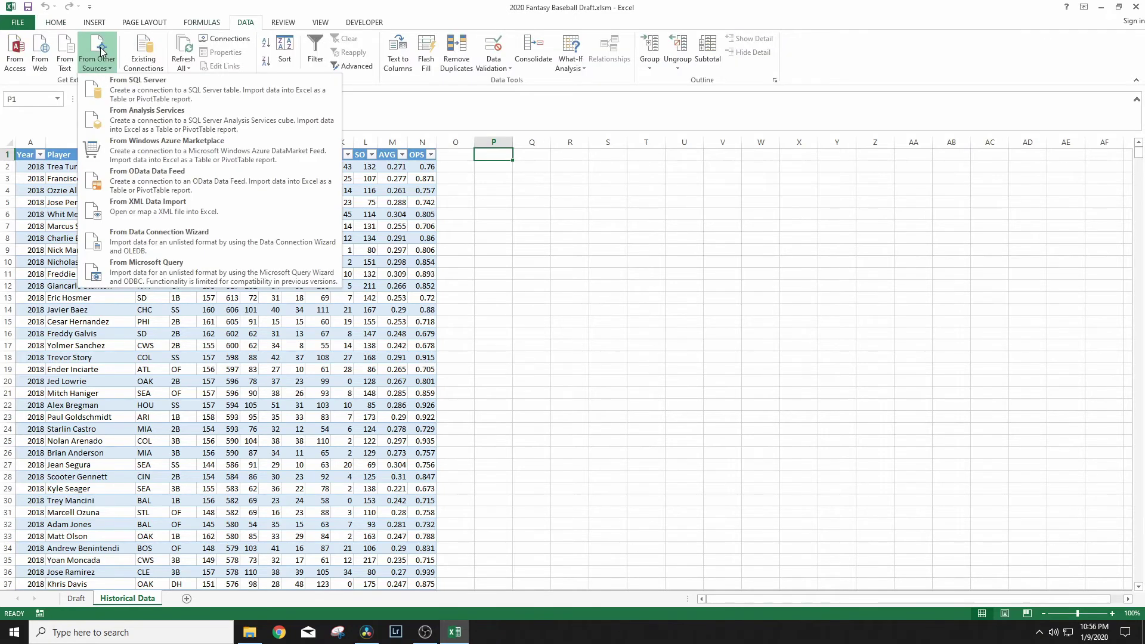
click(124, 276)
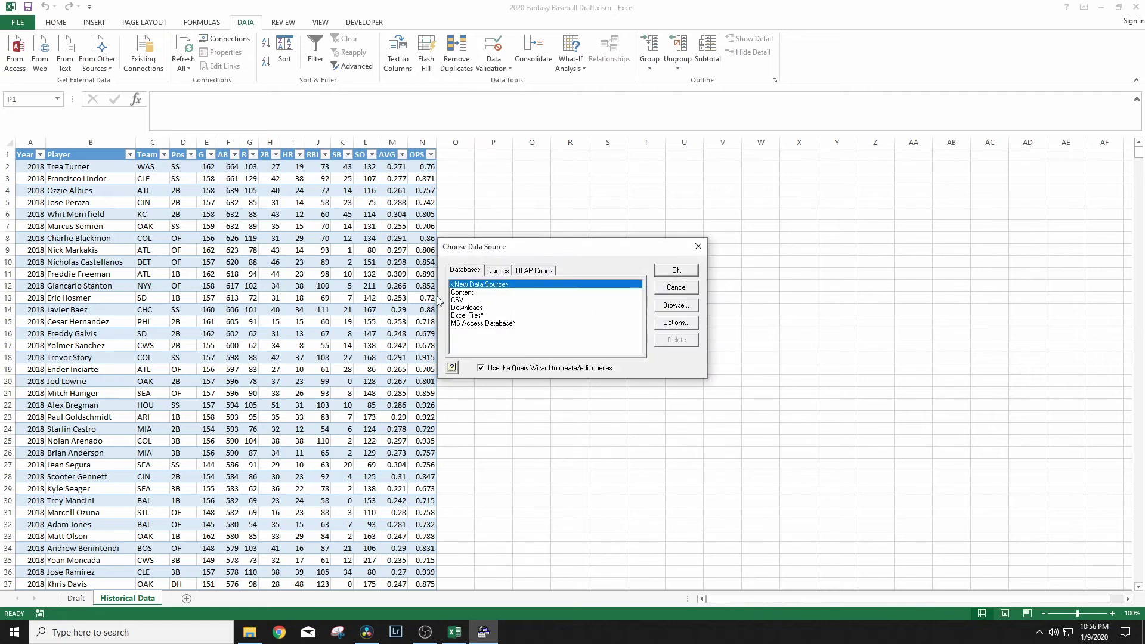
click(466, 300)
click(677, 271)
Step: Include all columns of Pitching.csv without filtering or sorting, and return the data as a table at cell P1
click(43, 232)
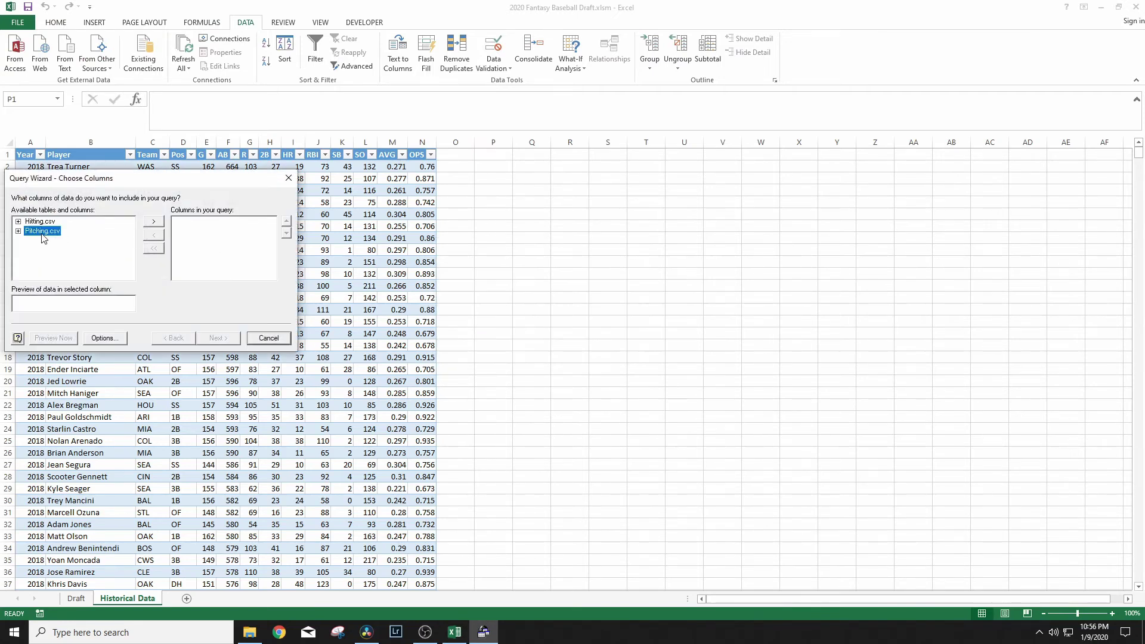
click(154, 222)
click(215, 337)
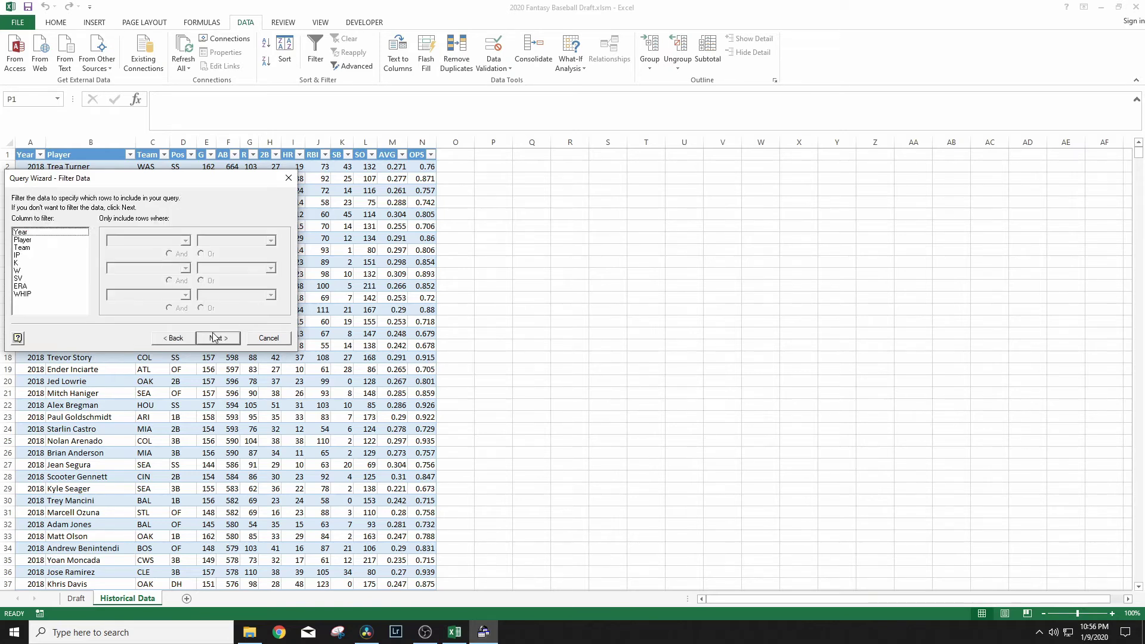
click(215, 337)
click(216, 338)
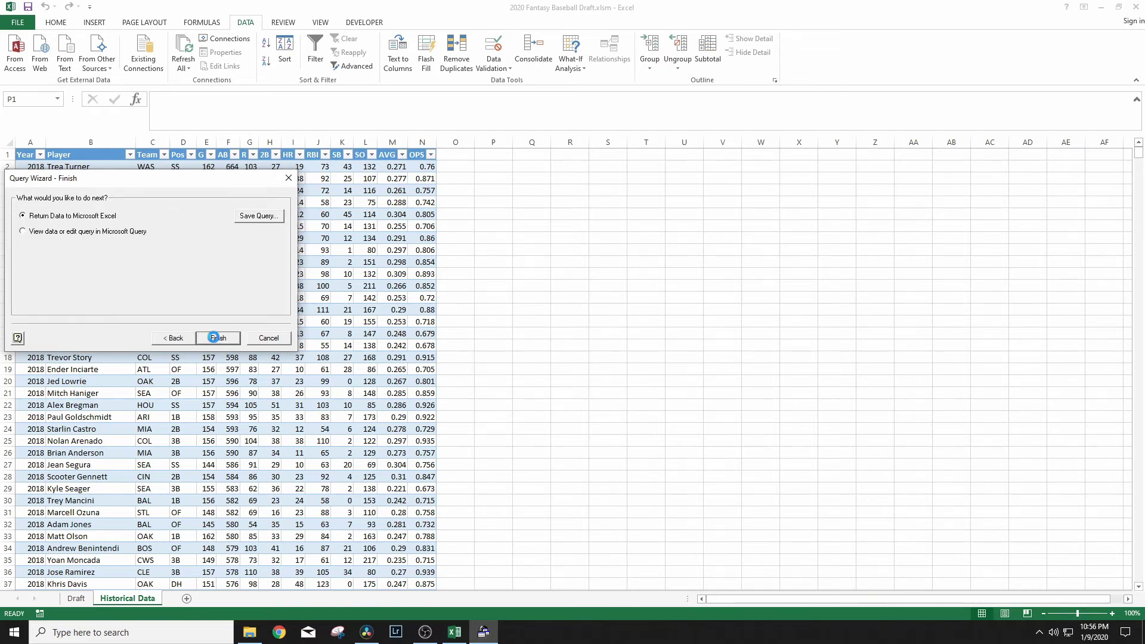
click(215, 338)
click(188, 364)
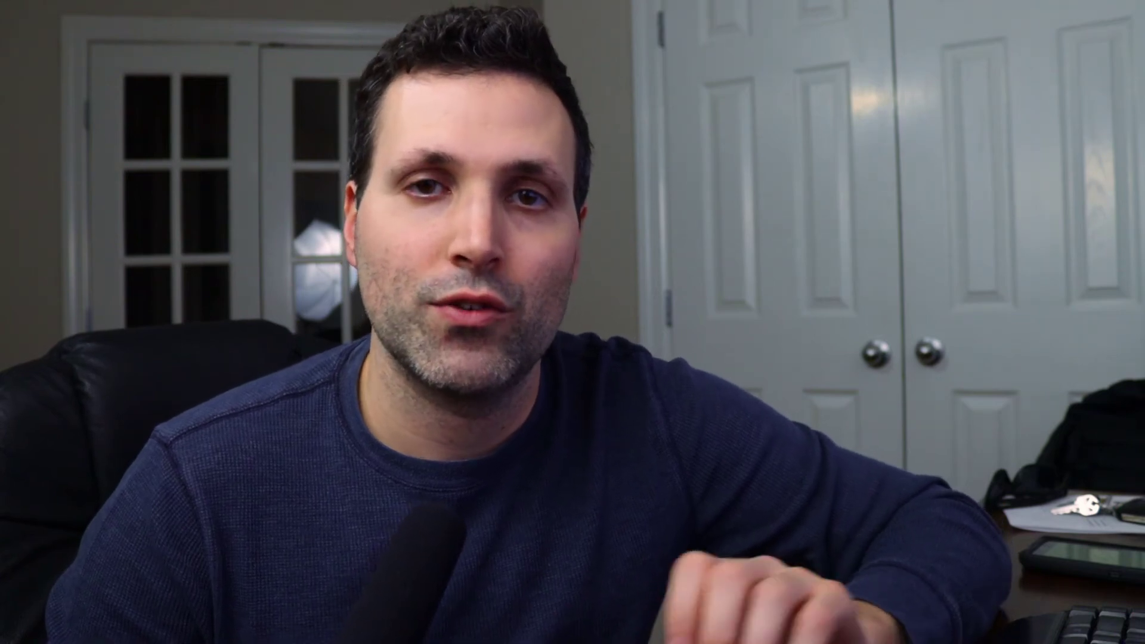
Step: Select the stray header row at row 843 of the pitching table and open the definition of its query connection
drag(486, 285, 755, 285)
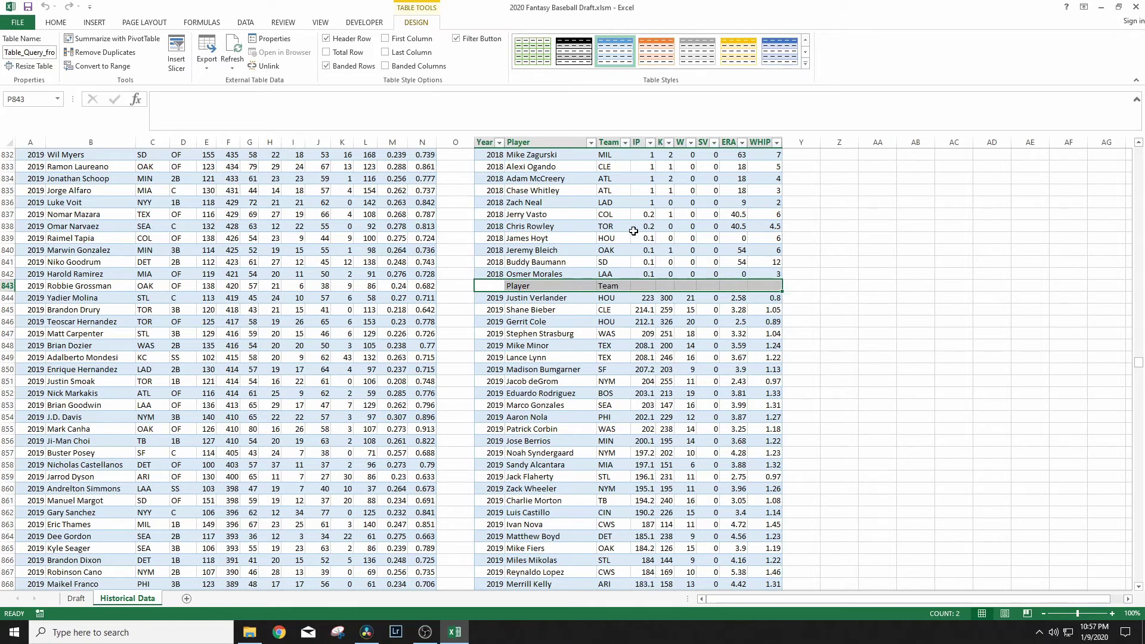
click(285, 43)
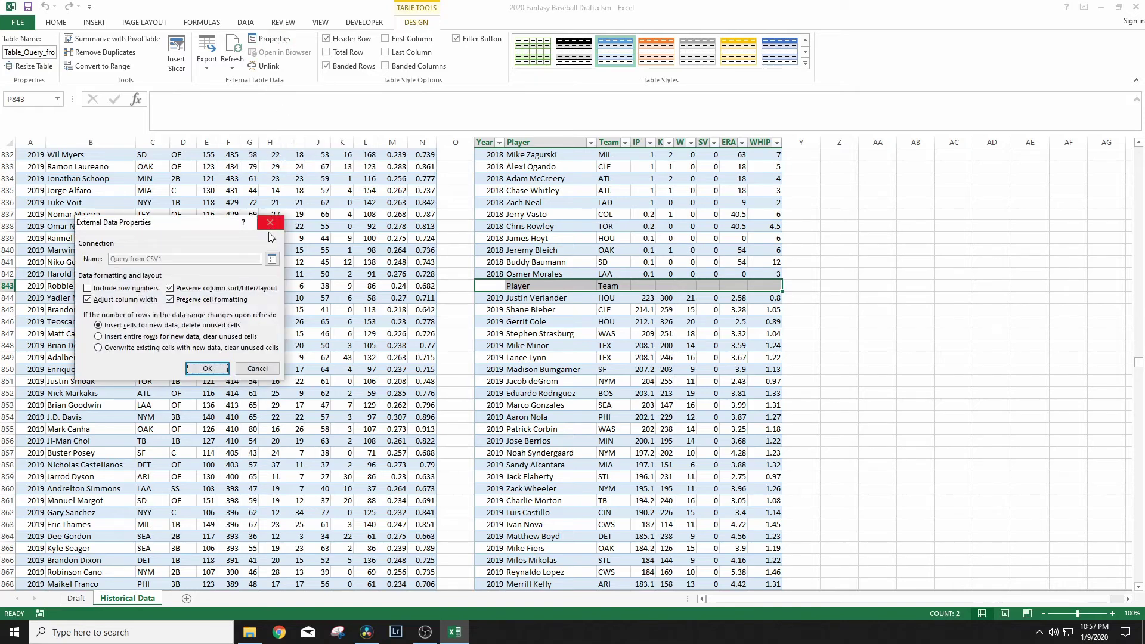
click(272, 260)
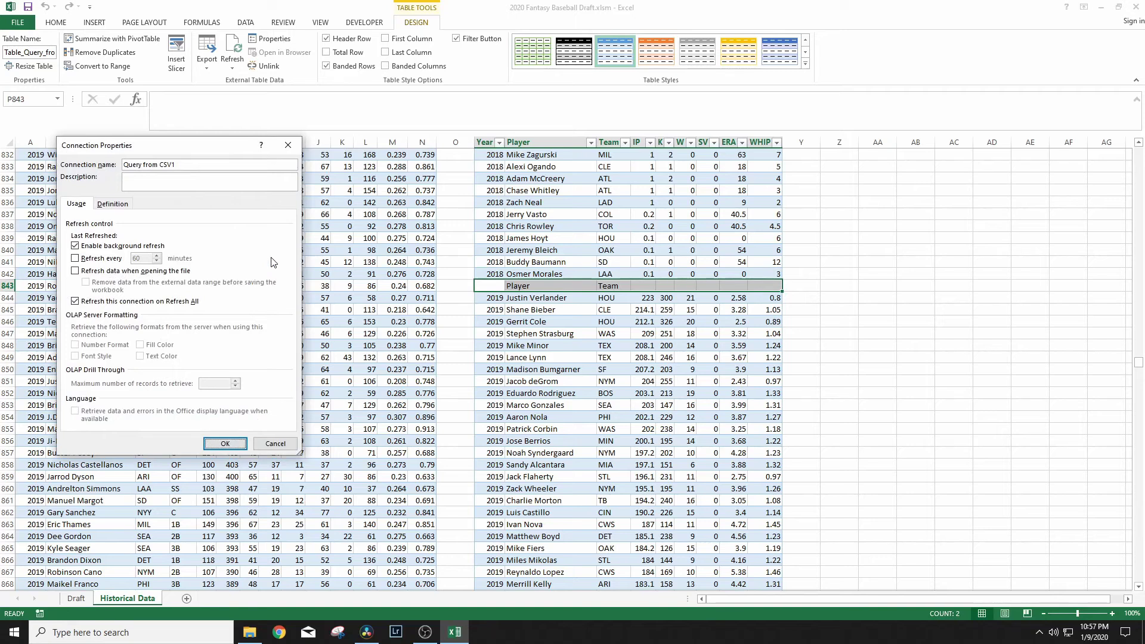
click(111, 206)
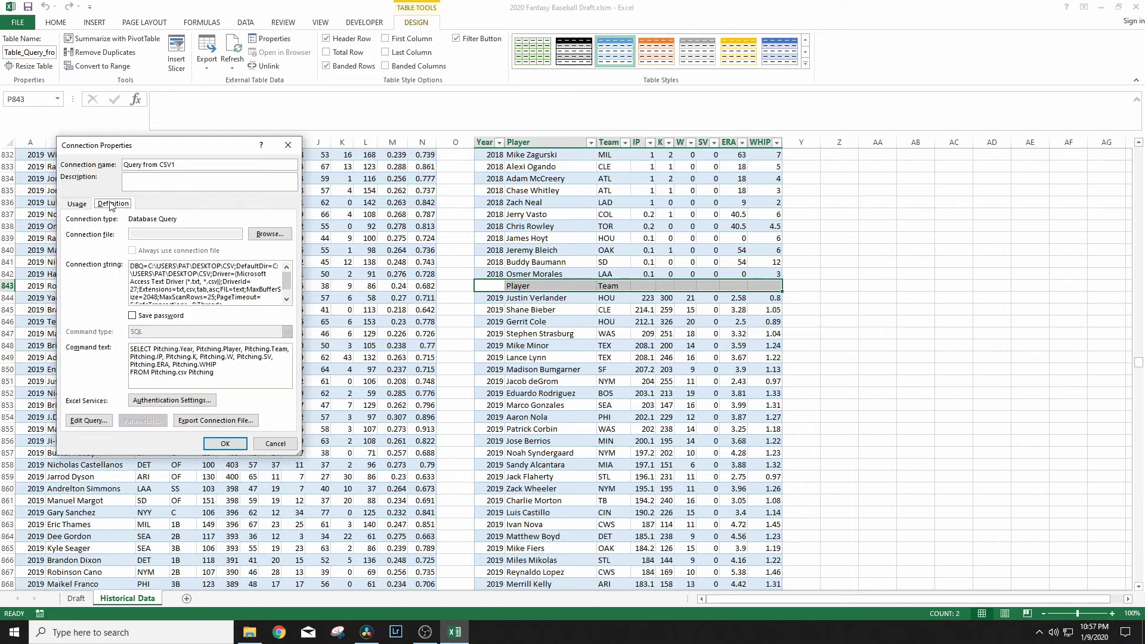
Step: Add WHERE Pitching.Player <> 'Player' to the end of the pitching query's command text and apply the connection changes
click(218, 373)
drag(232, 347, 198, 347)
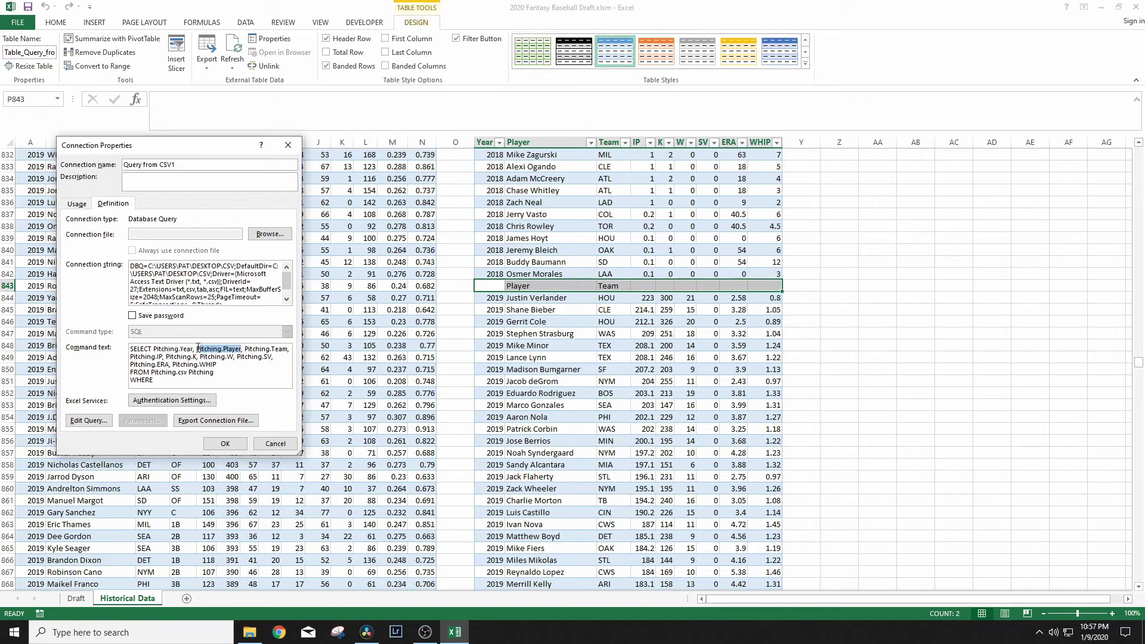
click(192, 380)
text(Pitching.Player <> 'Player)
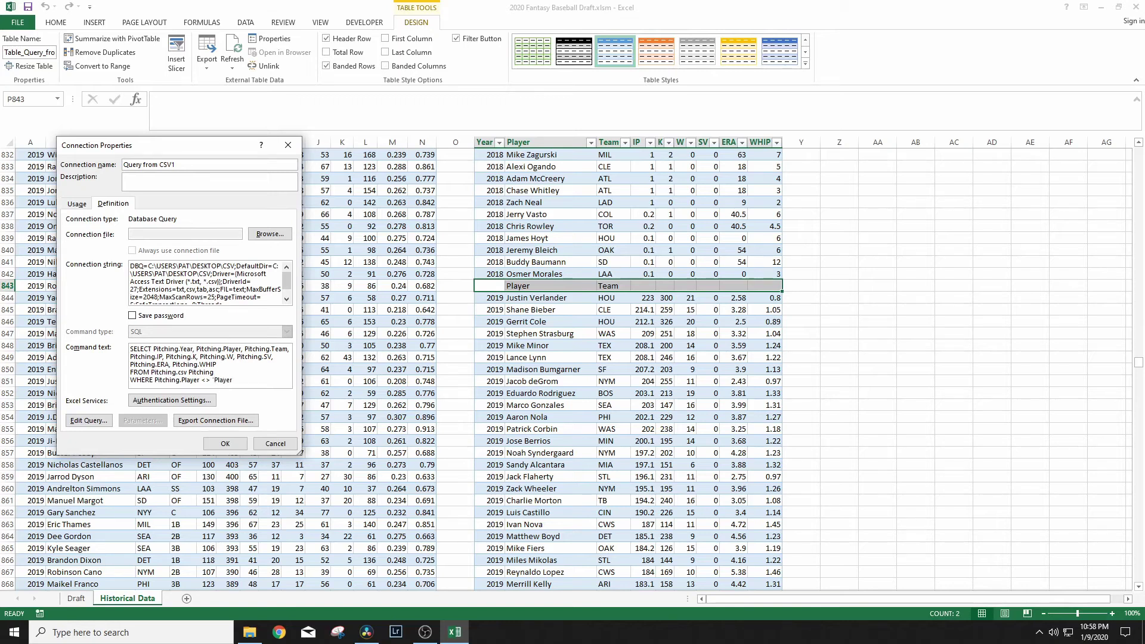
click(225, 444)
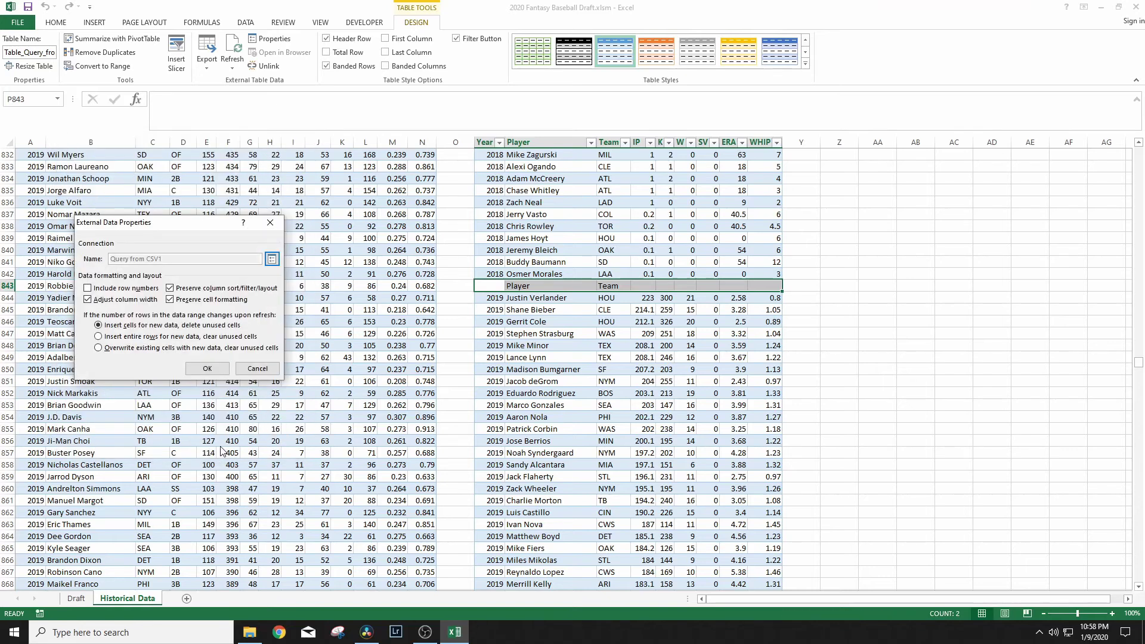
click(208, 370)
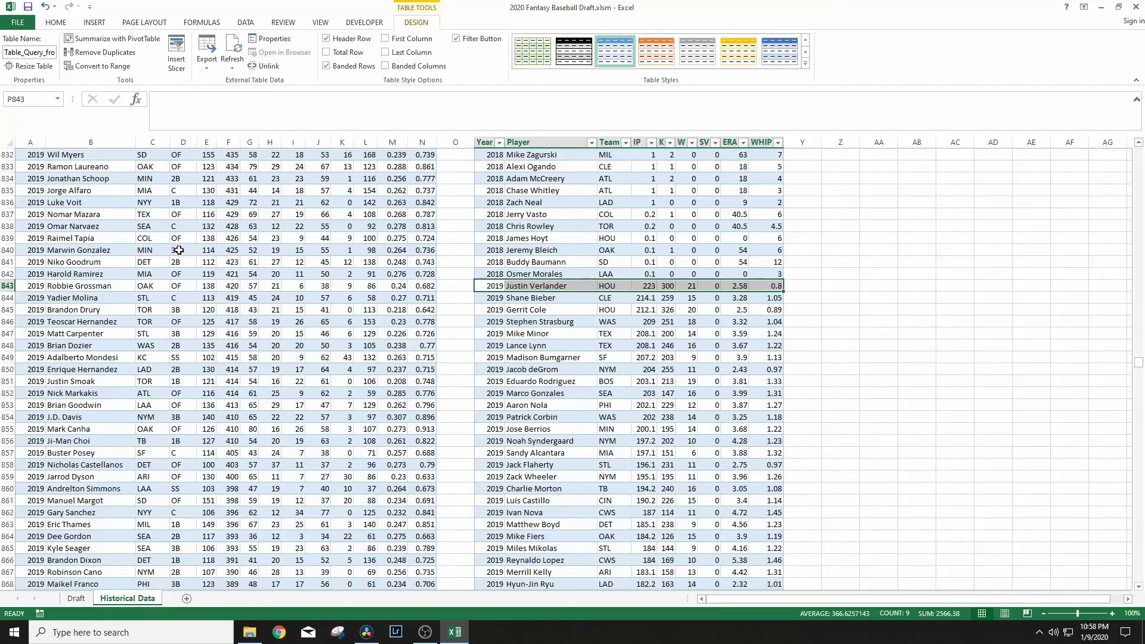
Step: Select the stray header row at row 691 of the hitting table and open the definition of its query connection
scroll(177, 255, down, 5)
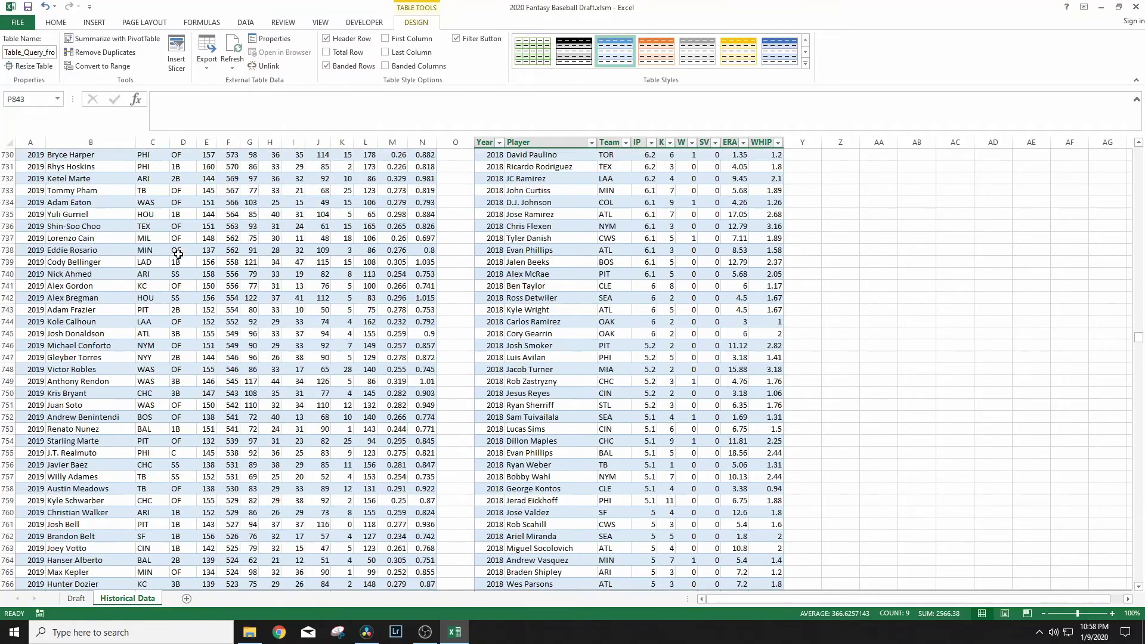
scroll(178, 255, up, 4)
drag(42, 333, 430, 334)
click(271, 38)
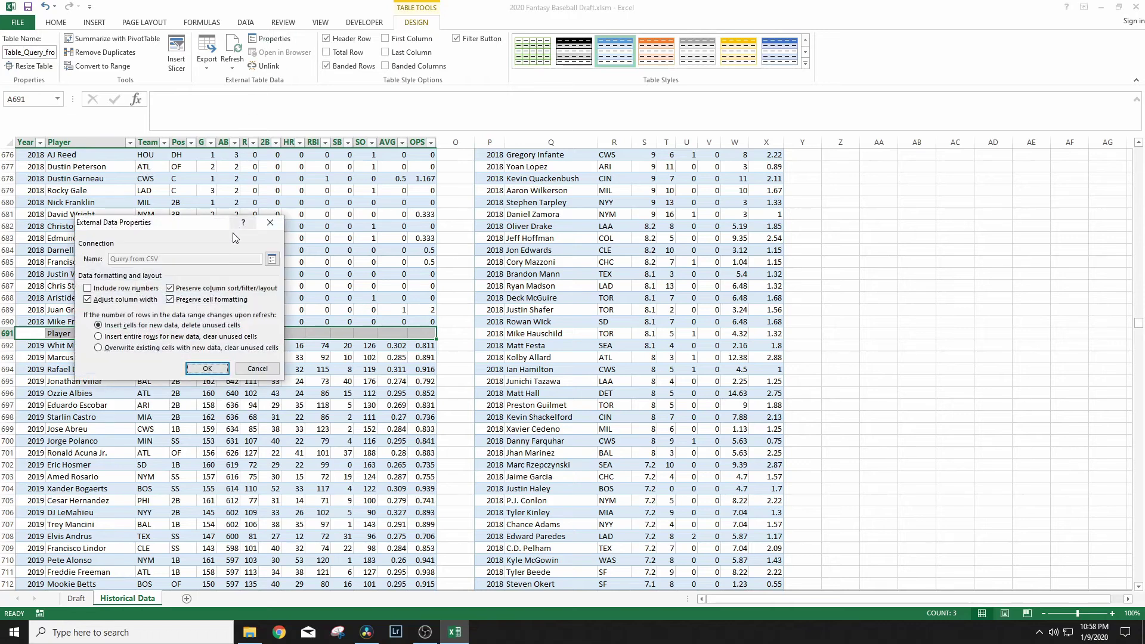
click(272, 260)
click(113, 204)
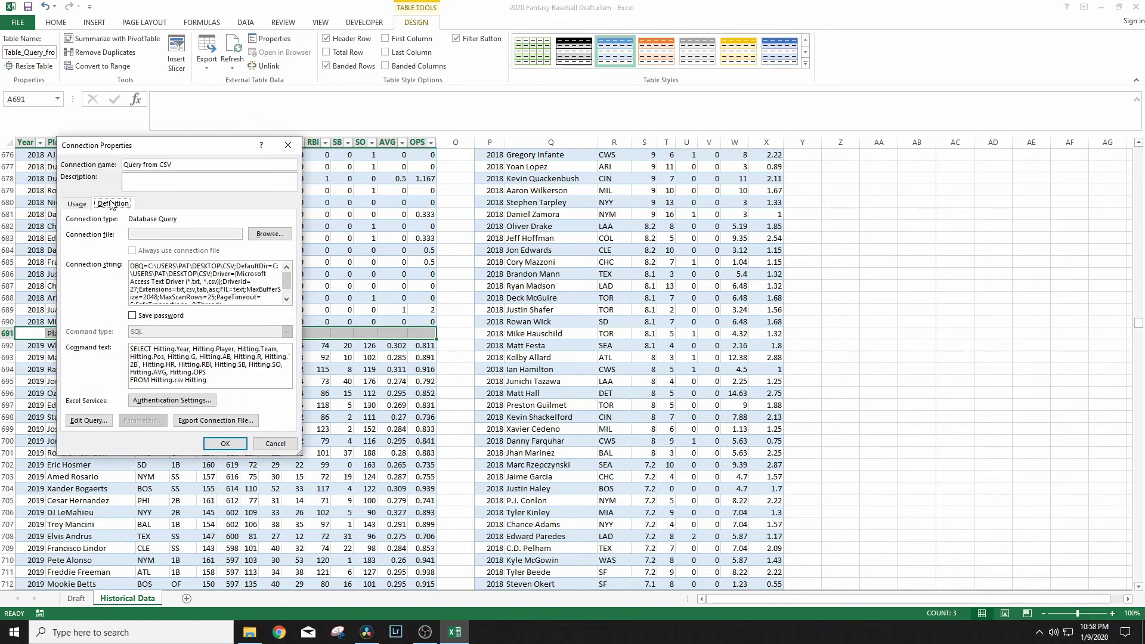
Step: Add WHERE Hitting.Player <> 'Player' to the end of the hitting query's command text and apply the connection changes
drag(235, 351, 192, 338)
key(ctrl+c)
click(229, 374)
key(Return)
text(WHERE)
key(ctrl+v)
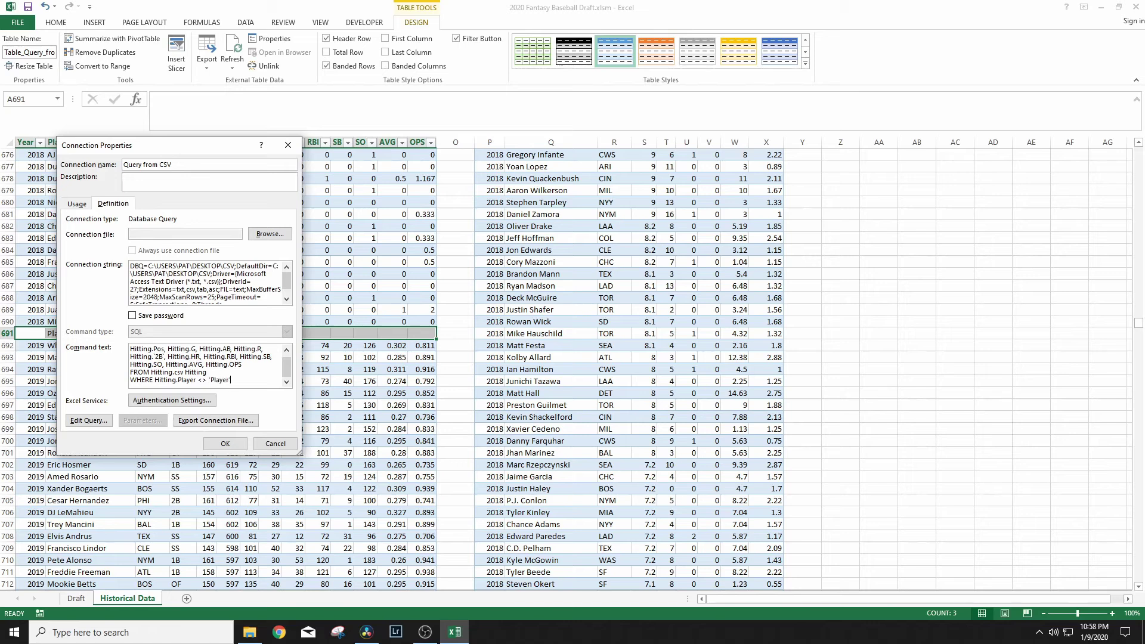
click(219, 444)
click(206, 368)
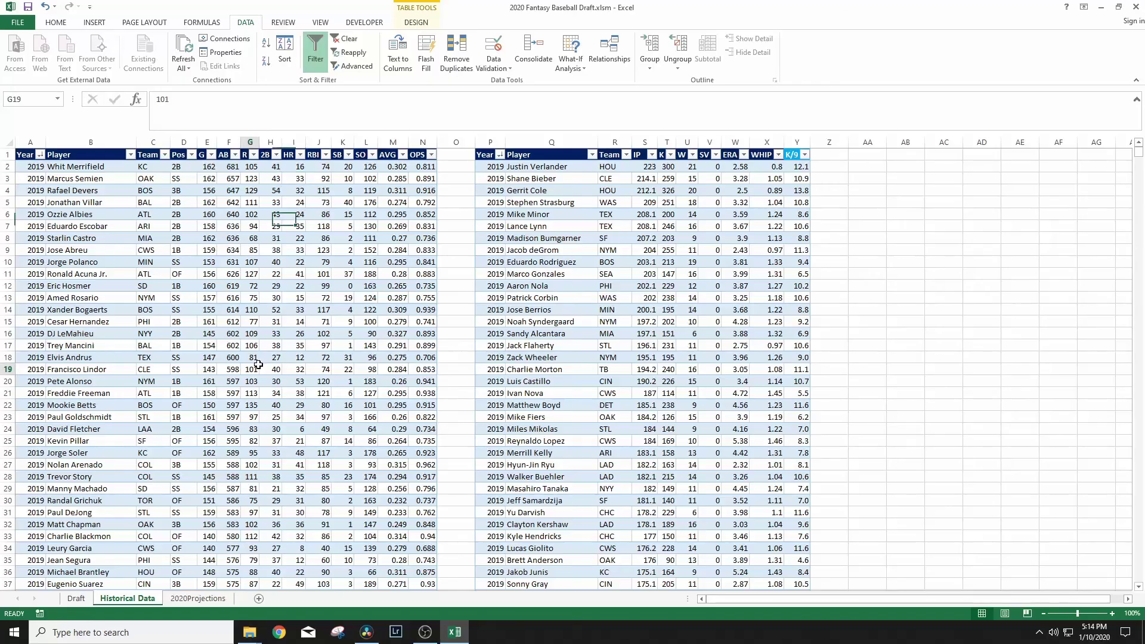
Step: Refresh the hitting table on the Historical Data sheet, followed by all of the workbook's data connections
right_click(263, 370)
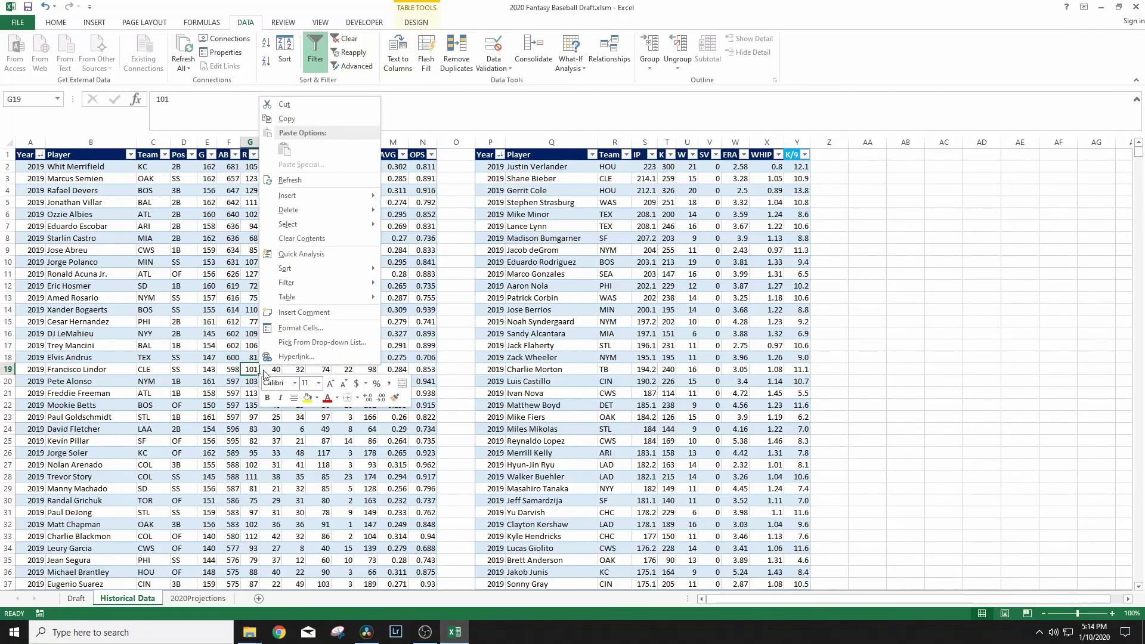
click(298, 181)
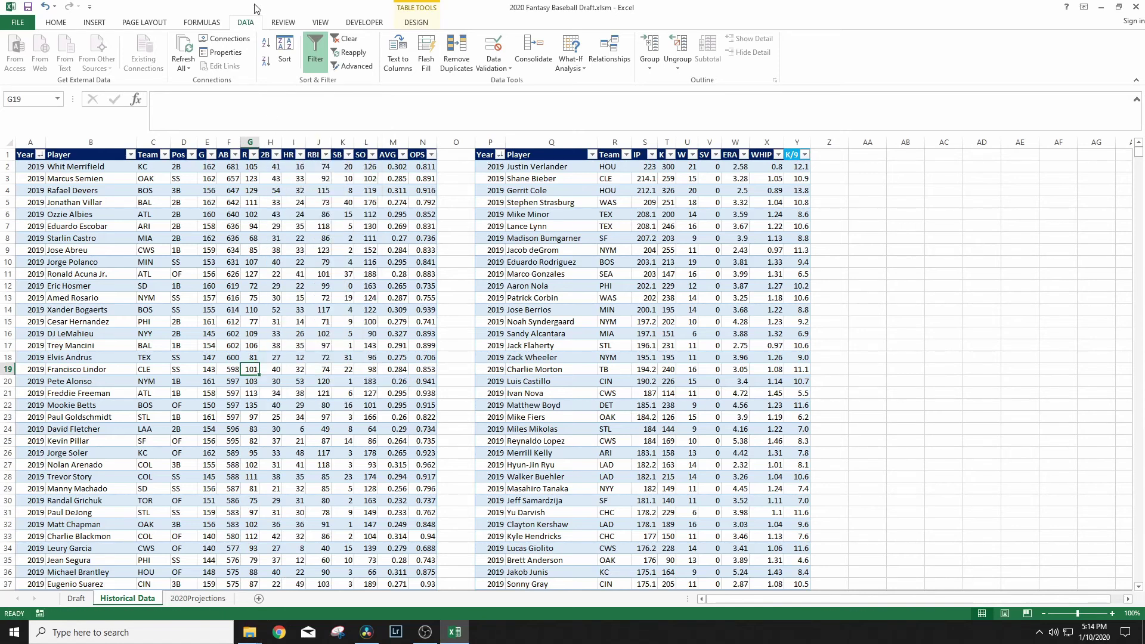
click(187, 46)
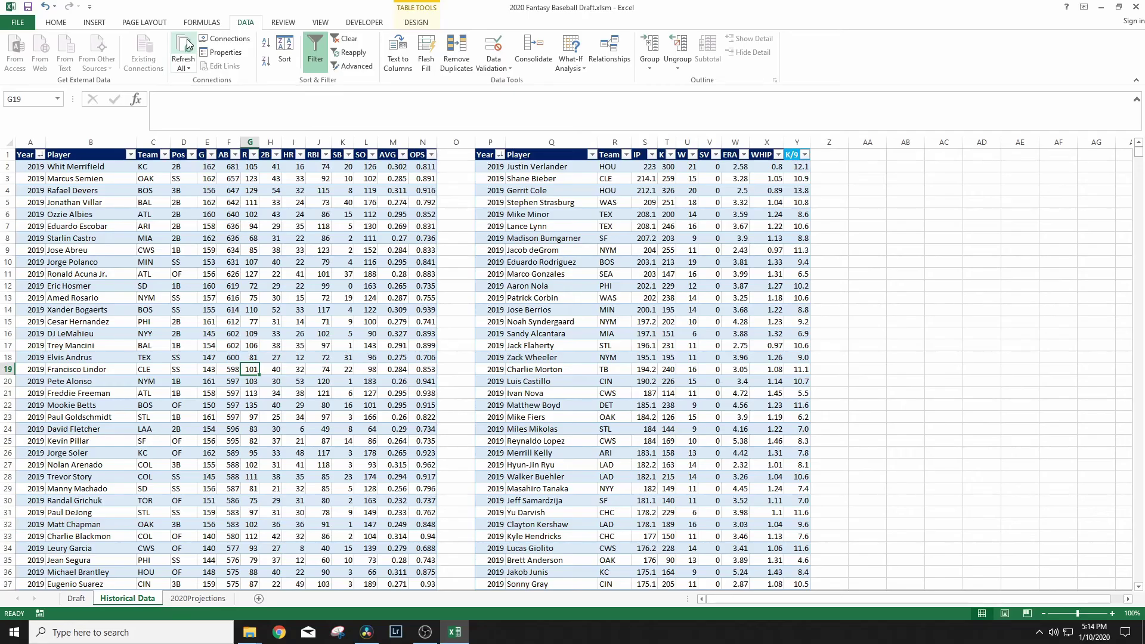